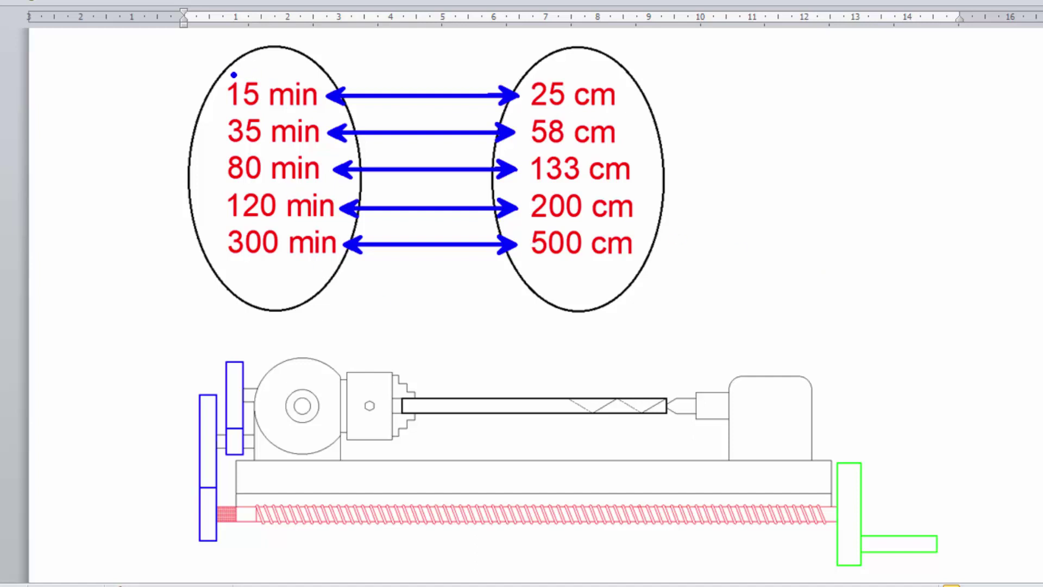
Frame the minute and centimetre columns, then box the 15 min/25 cm and 35 min/58 cm pairs
drag(214, 59, 360, 279)
drag(500, 39, 659, 276)
drag(207, 59, 343, 126)
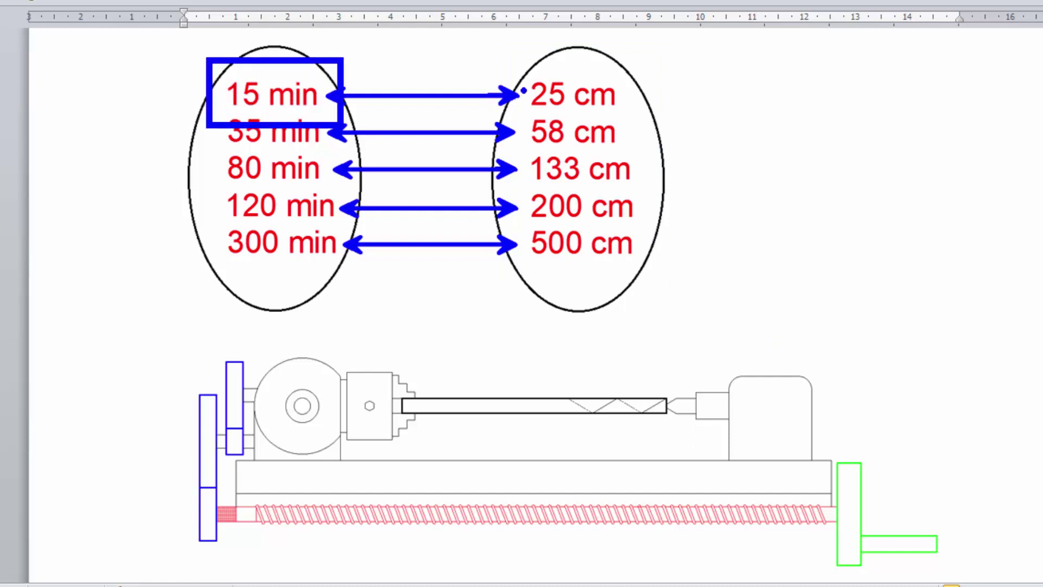
drag(508, 66, 643, 119)
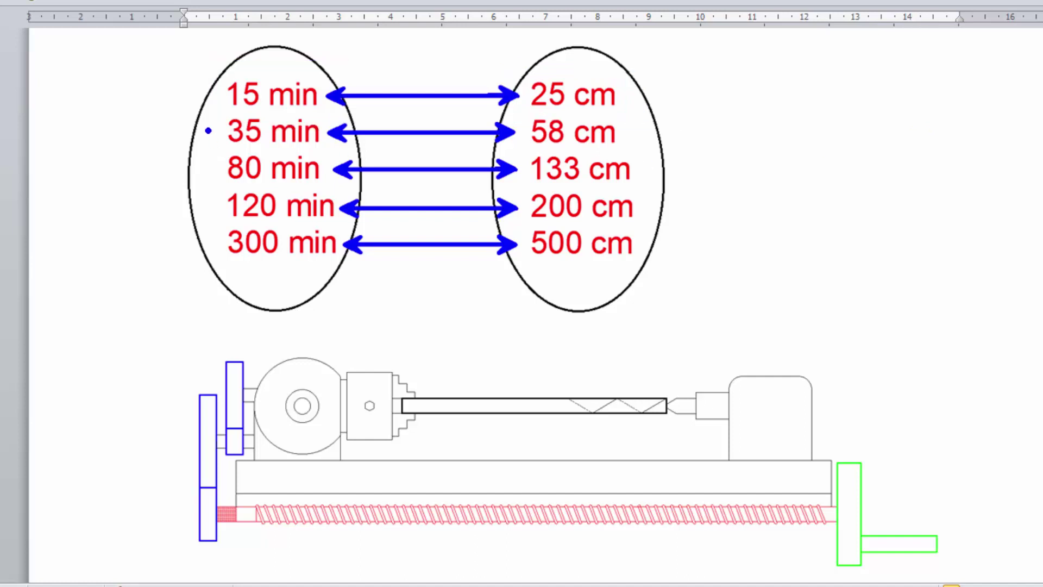
drag(211, 111, 348, 143)
drag(526, 112, 648, 147)
Box the 80/133, 120/200 and 300/500 pairs and draw a short blue mark right of the cm list
drag(203, 149, 332, 191)
drag(509, 140, 641, 199)
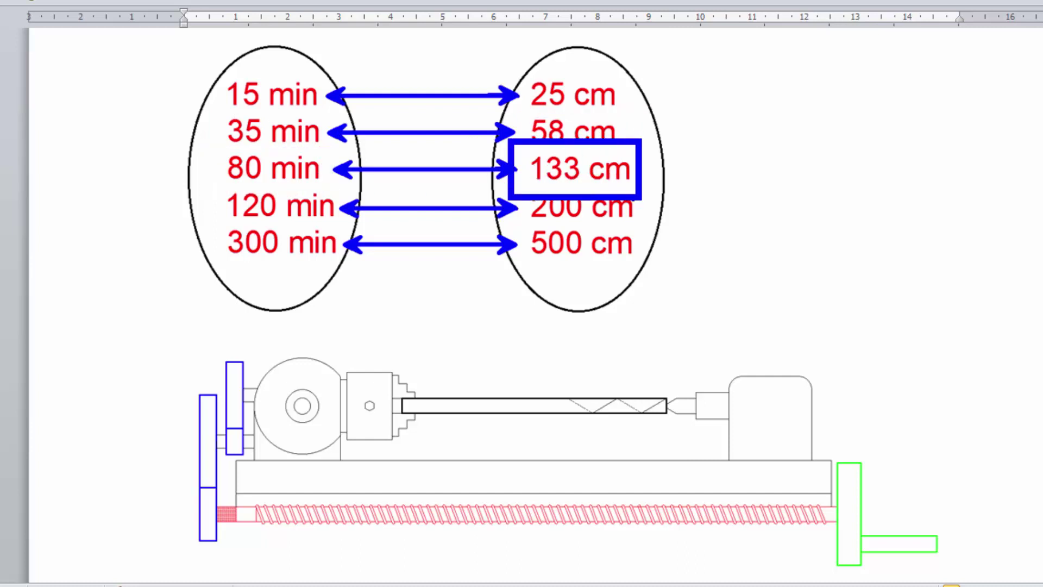
drag(205, 194, 370, 228)
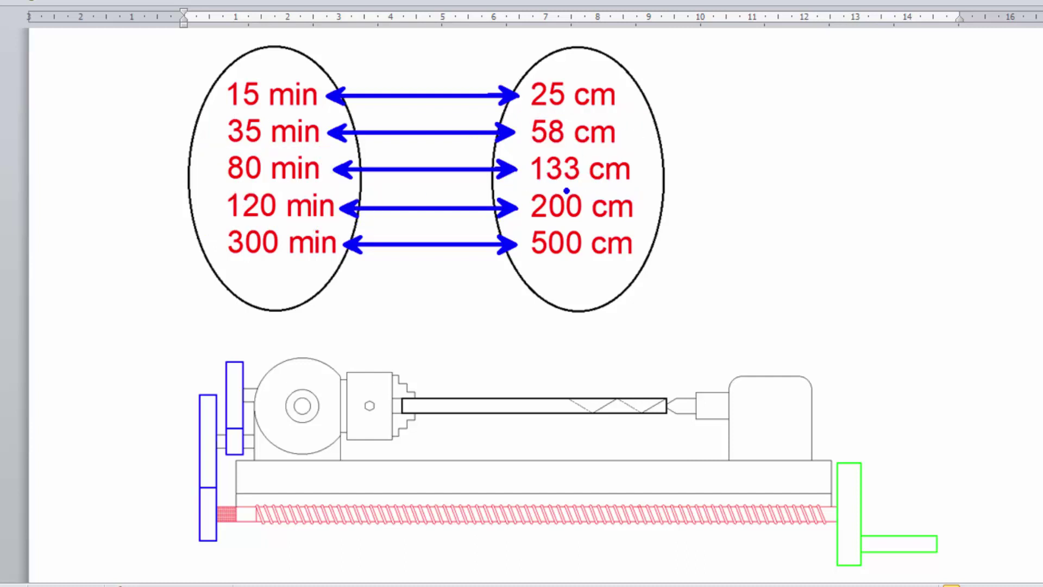
drag(510, 178, 643, 222)
drag(212, 221, 385, 256)
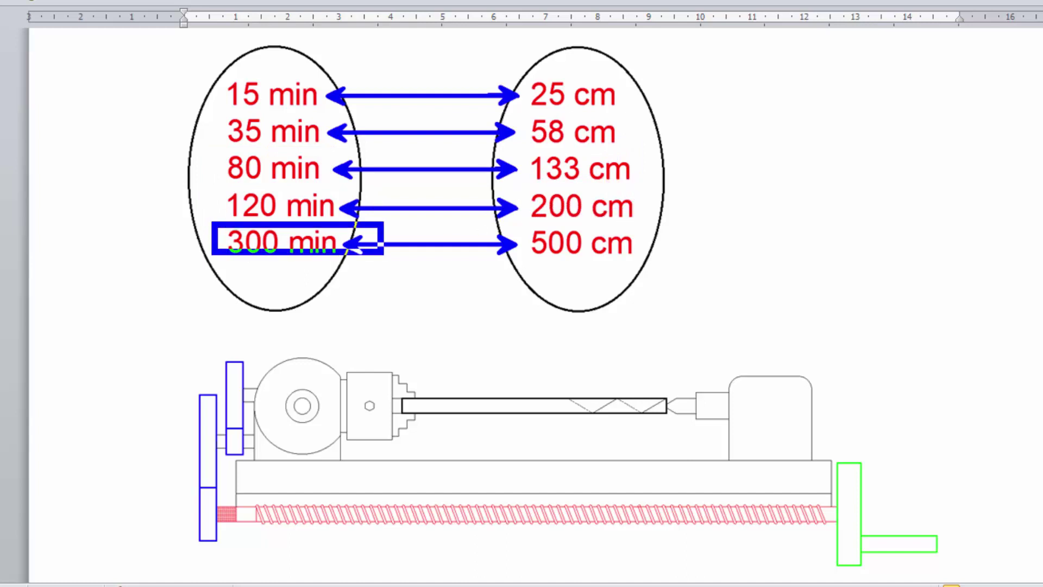
drag(522, 213, 659, 281)
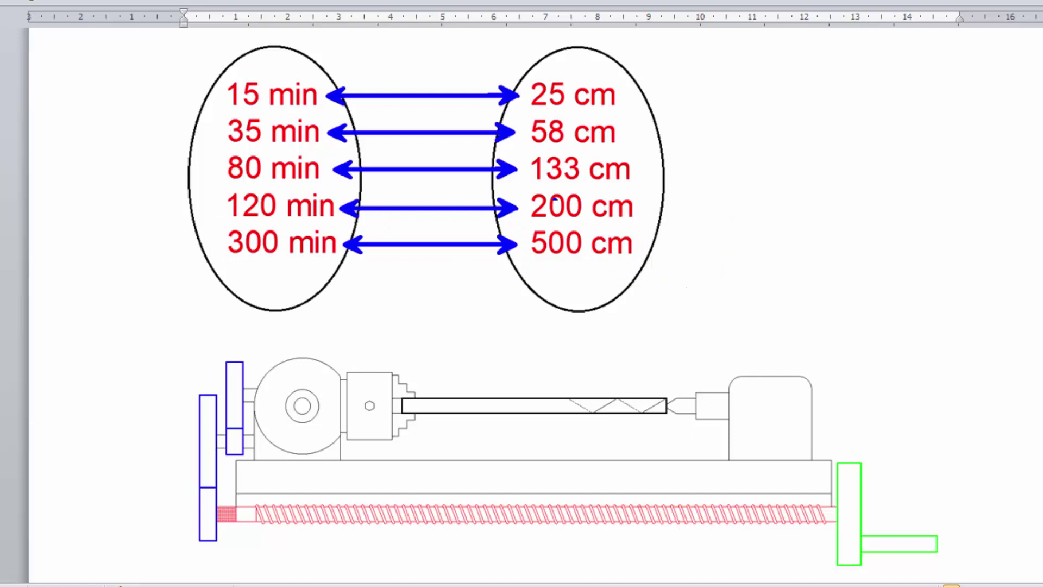
drag(755, 223, 755, 261)
Write '25/15' with '500/300' on the line beneath it, beside the diagram
text(25)
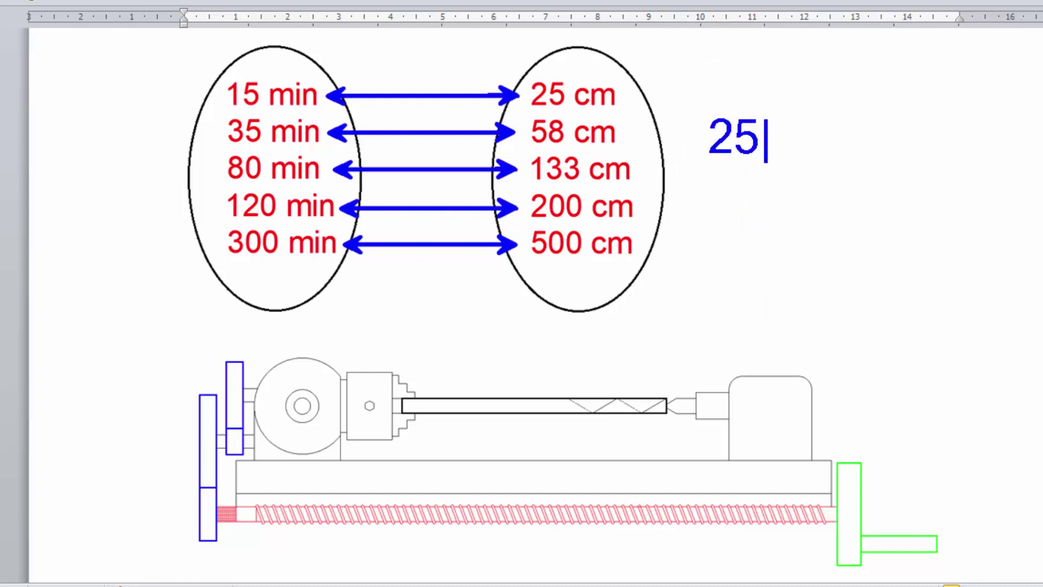
text(/15)
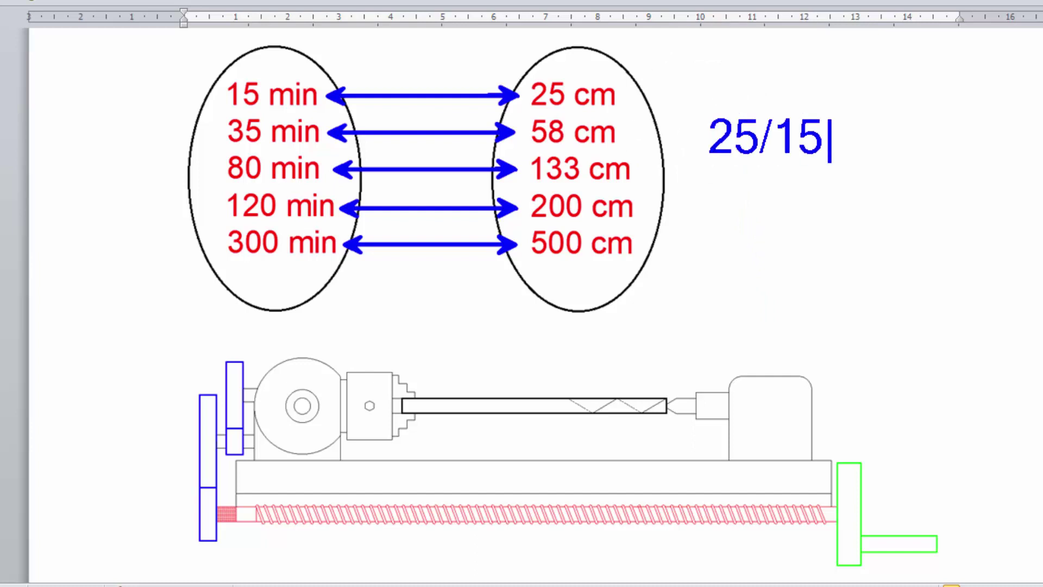
key(Return)
text(500)
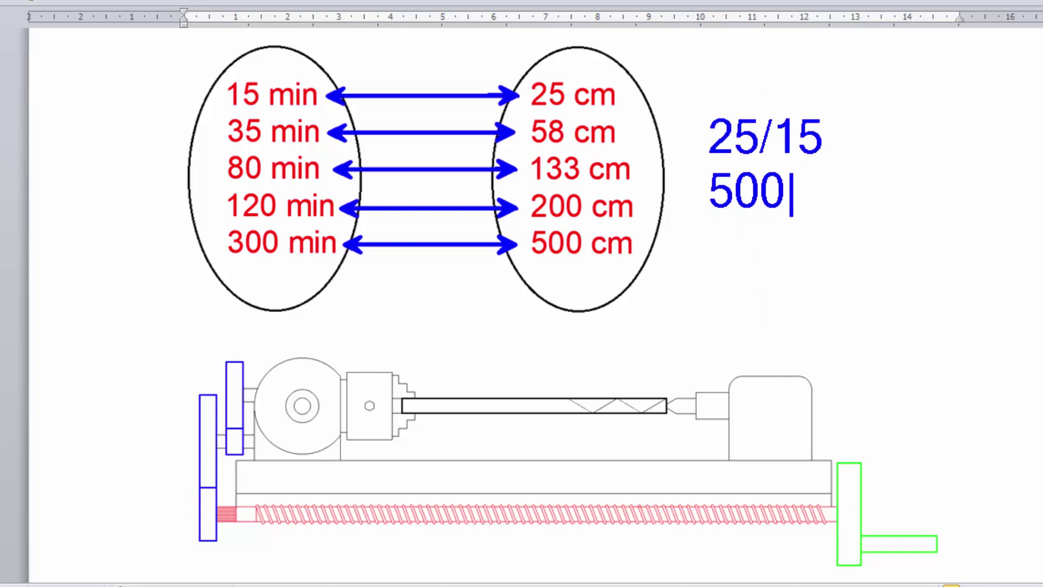
text(/300)
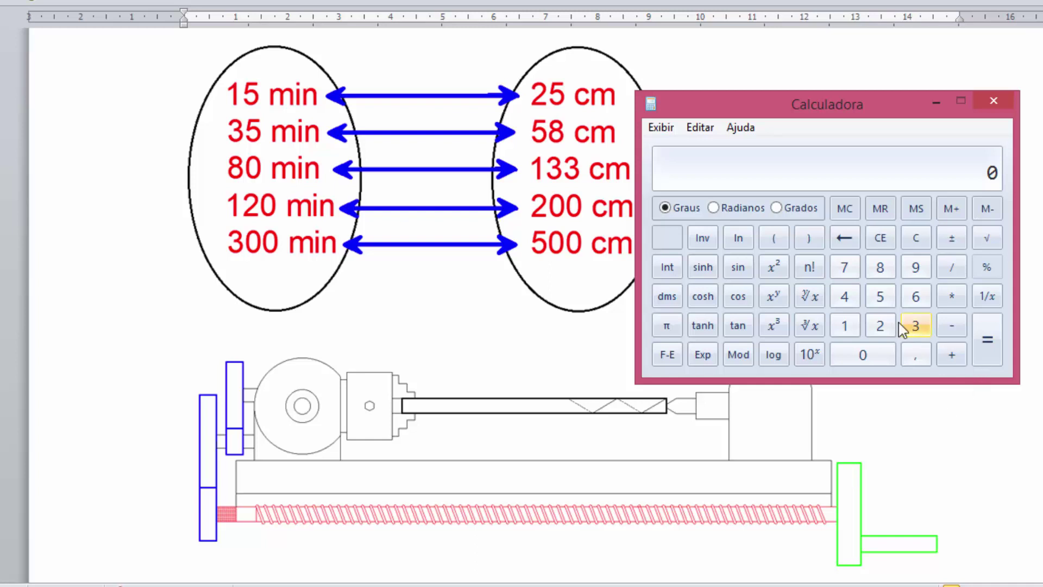
Divide 25 by 15 in the calculator, giving 1,6666…667, then clear it
click(880, 325)
click(880, 296)
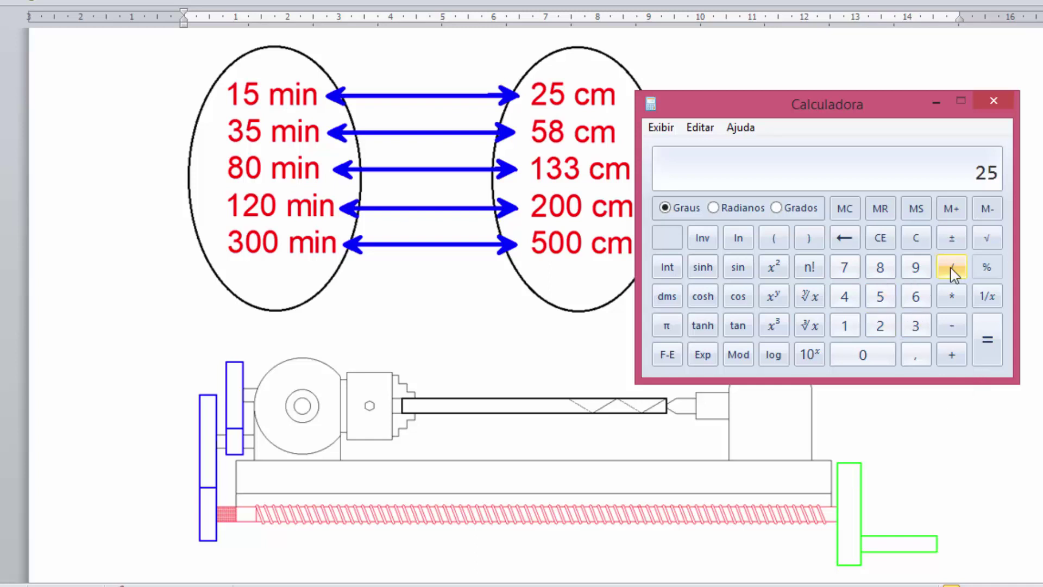
click(952, 267)
click(844, 325)
click(880, 296)
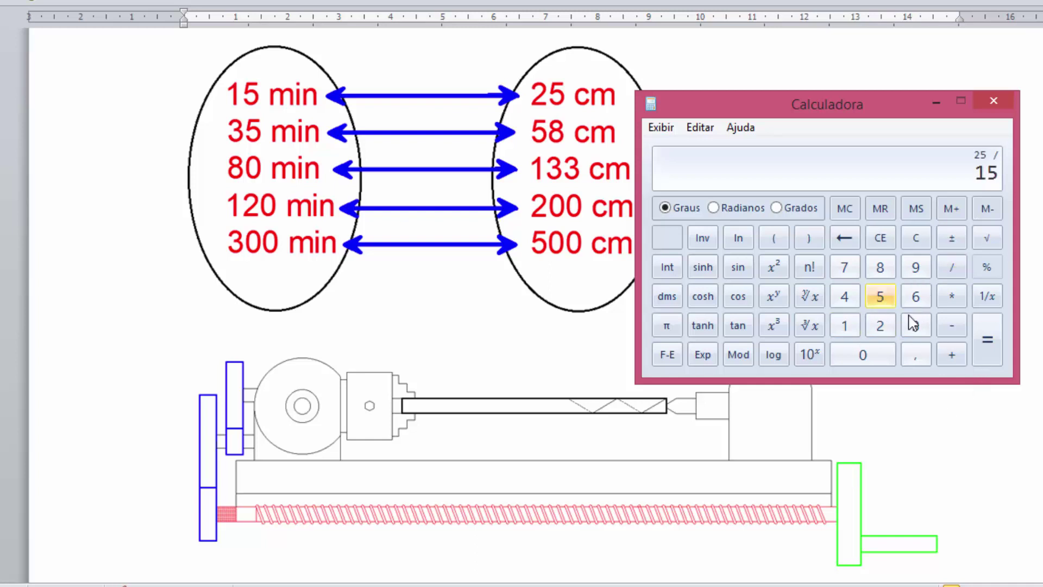
click(987, 343)
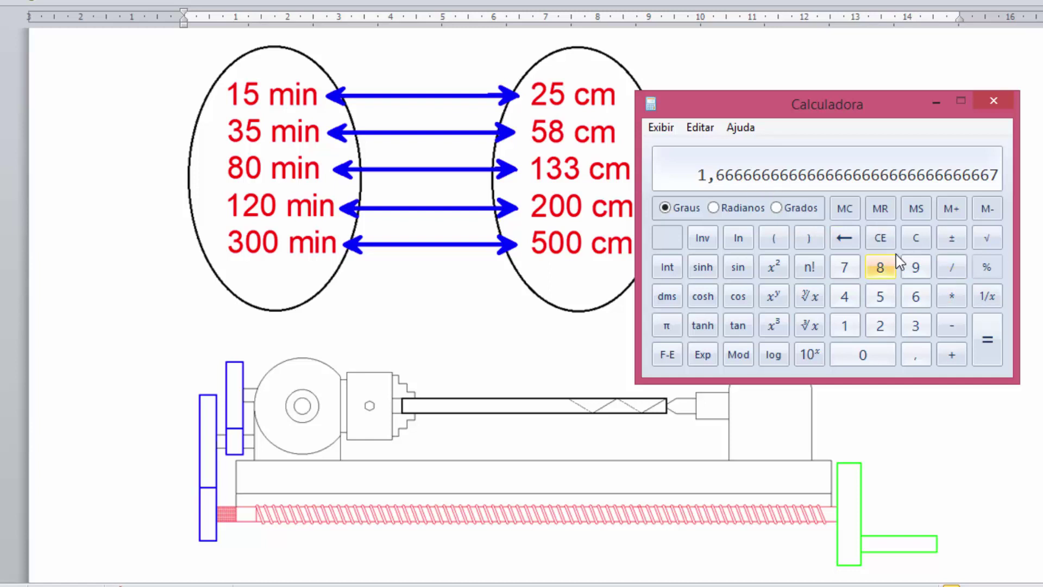
click(913, 237)
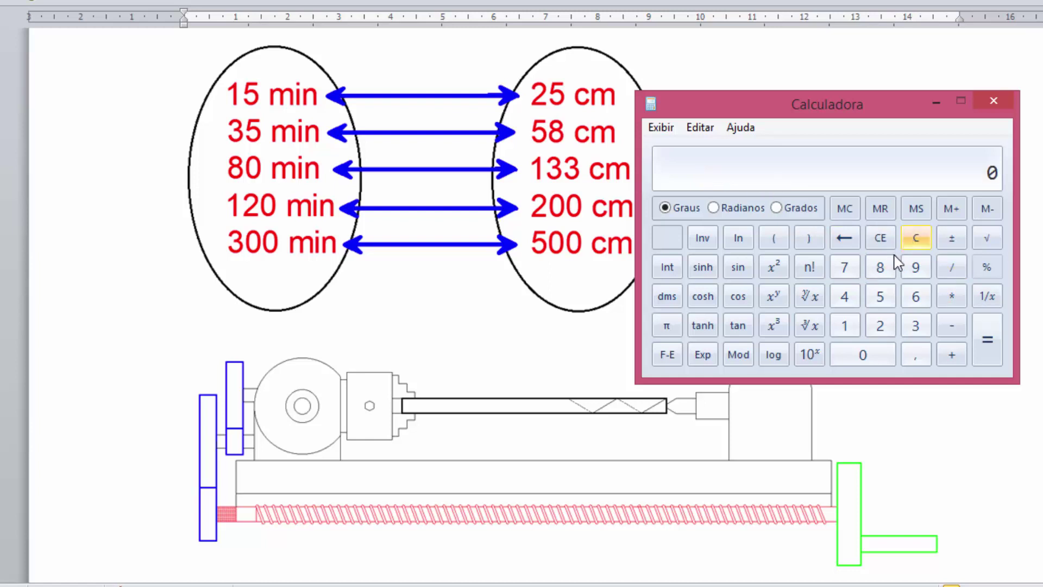
Divide 500 by 300, confirming the same 1,6666…667 result, then clear it
click(891, 300)
click(872, 362)
click(871, 361)
click(952, 266)
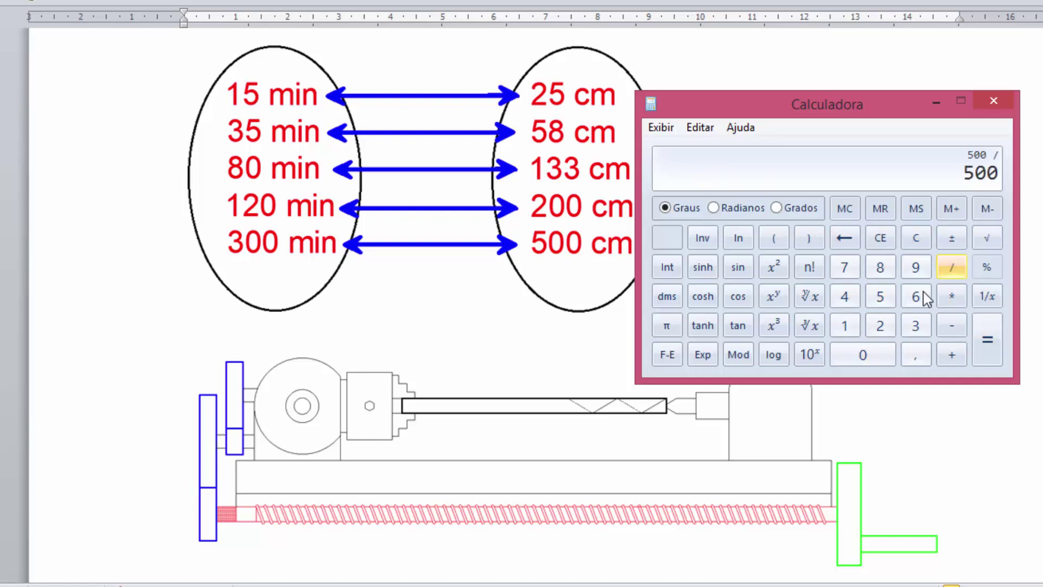
click(915, 324)
double_click(864, 355)
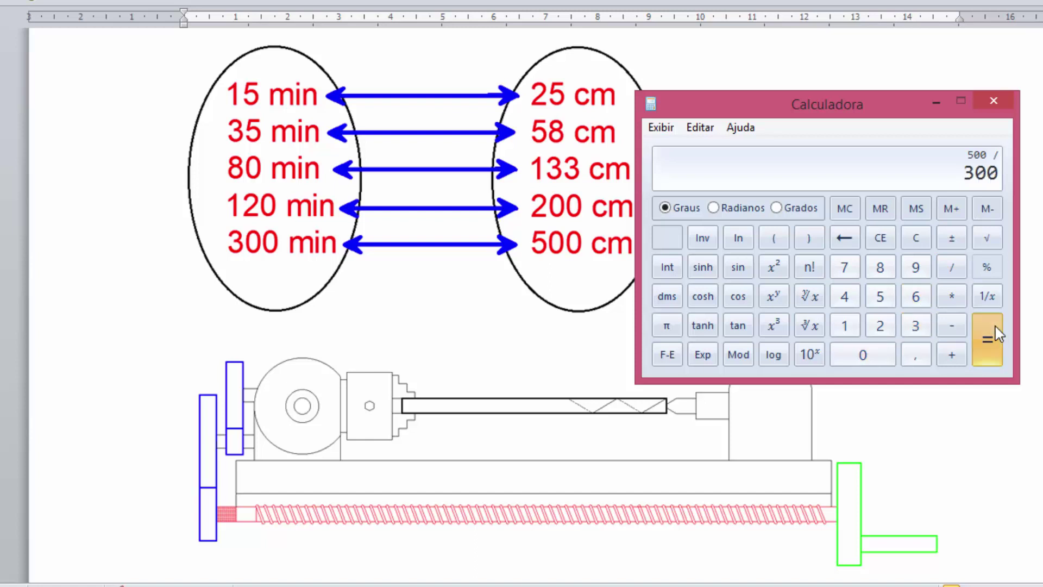
click(998, 333)
click(917, 239)
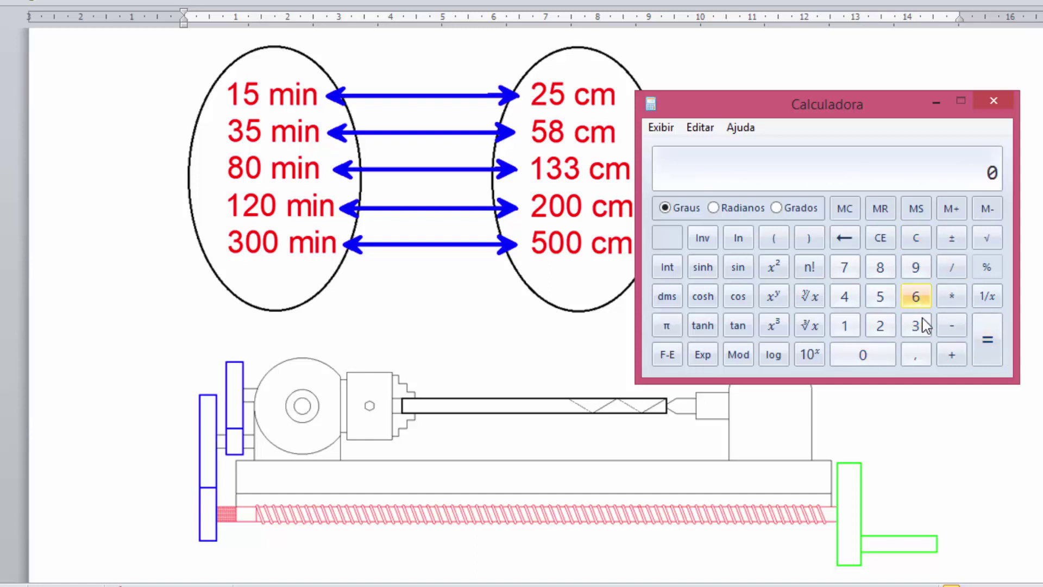
Divide 200 by 120 for 1,6666…667 again and close the calculator
click(880, 324)
double_click(864, 355)
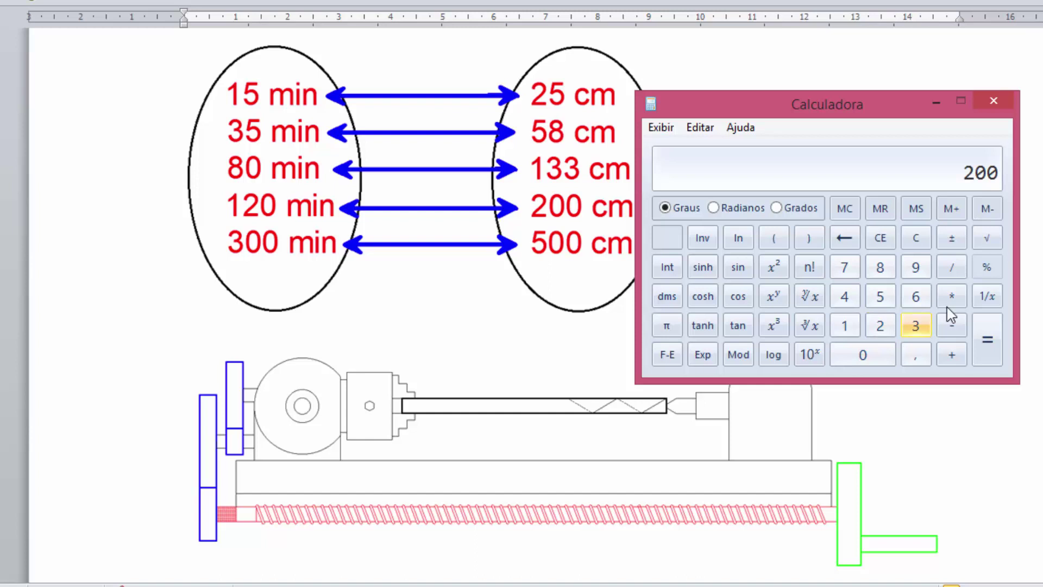
click(959, 276)
click(845, 324)
click(880, 324)
click(869, 355)
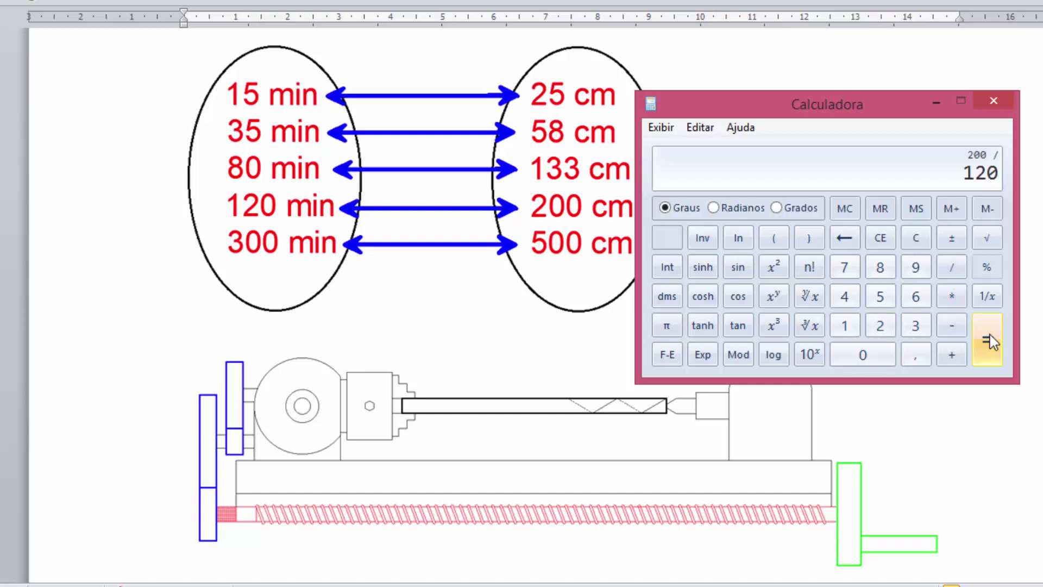
click(990, 341)
click(994, 101)
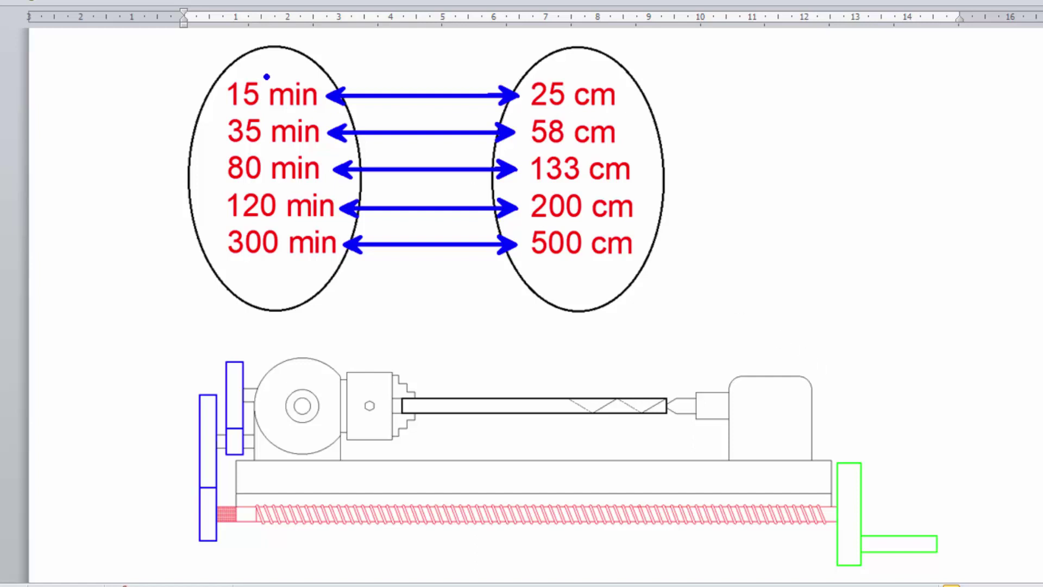
Box the 15 min–25 cm row and 25 cm in red, and type '25 cm = 250 mm' beside it
drag(215, 68, 630, 116)
key(r)
drag(529, 73, 641, 116)
text(t2)
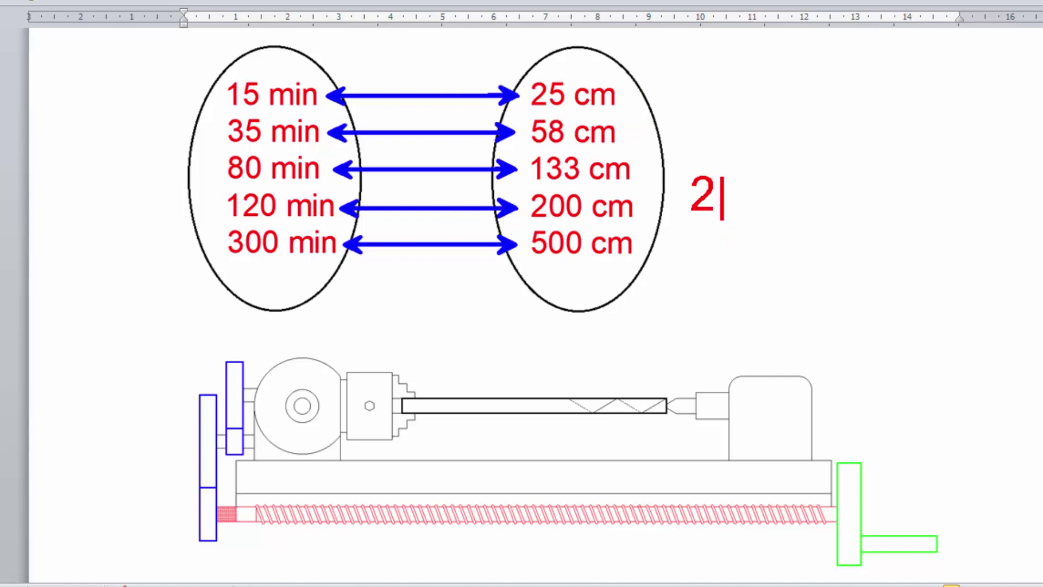
text(5 cm = )
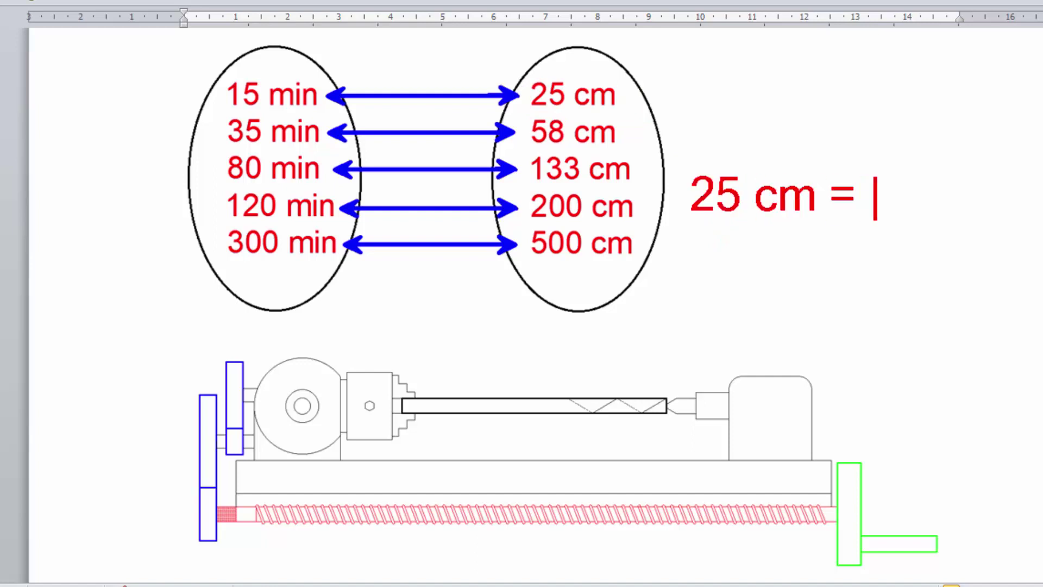
text(250 mm)
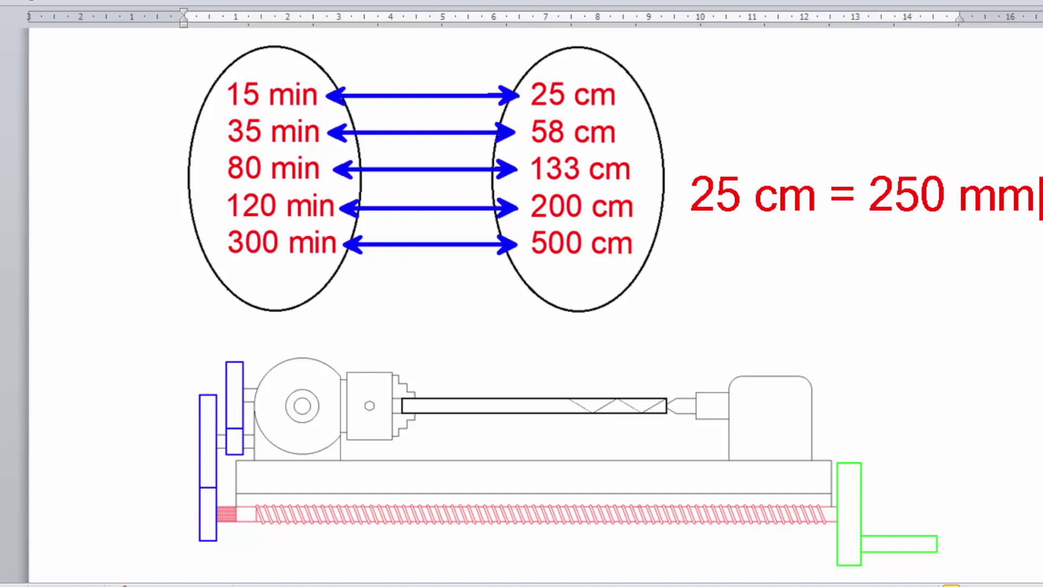
drag(204, 55, 355, 124)
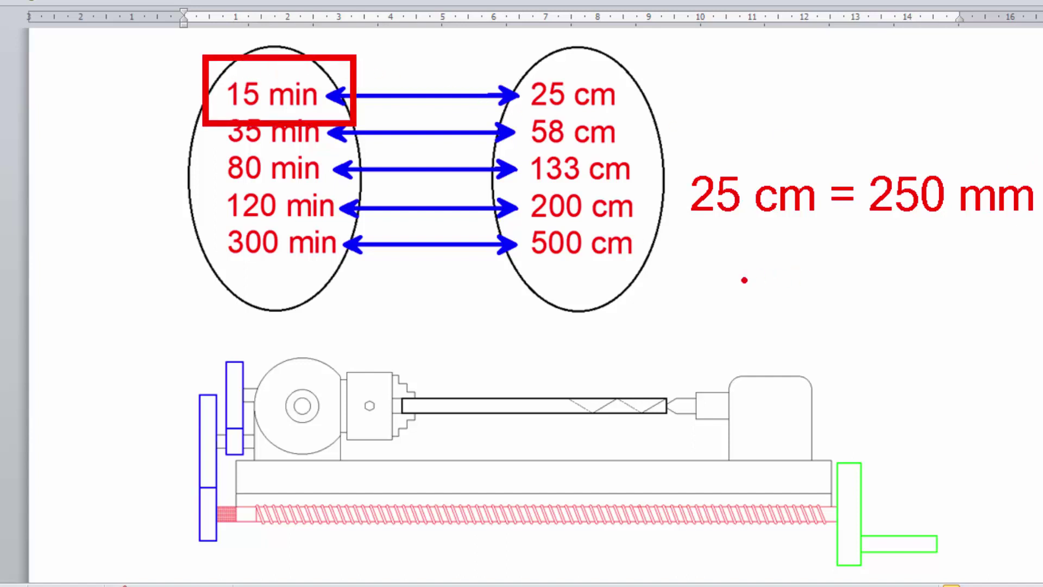
Type '250/15 =' and '= 16,66 mm/min' on two blue lines, boxing the result in blue
key(e)
text(bt)
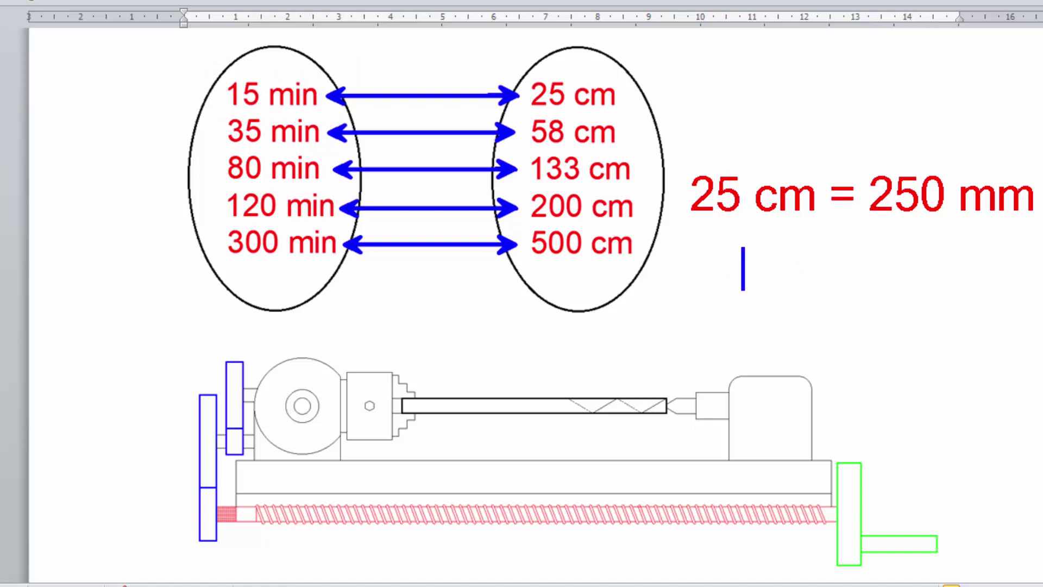
text(250)
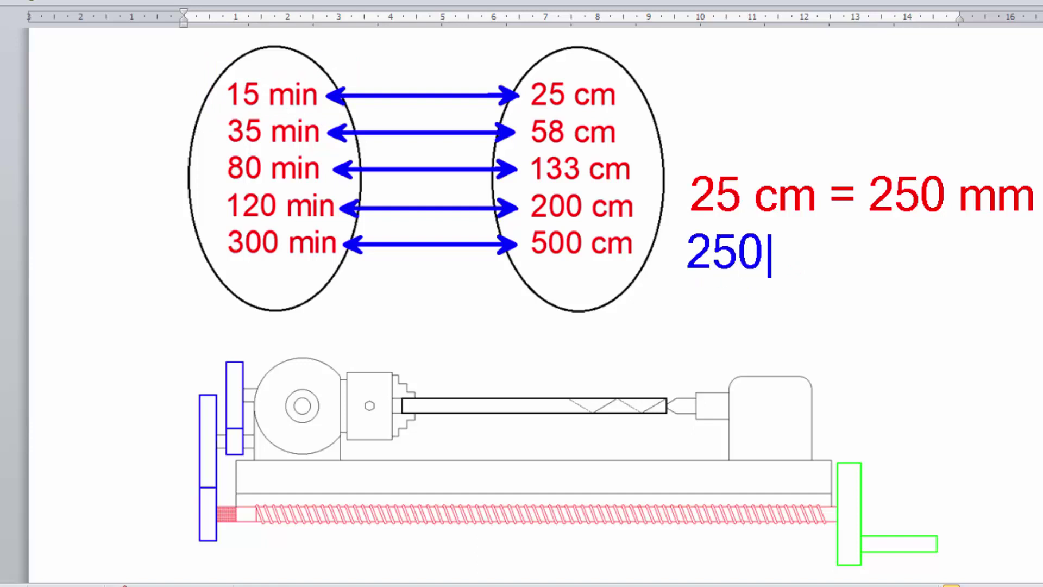
text(/15 =)
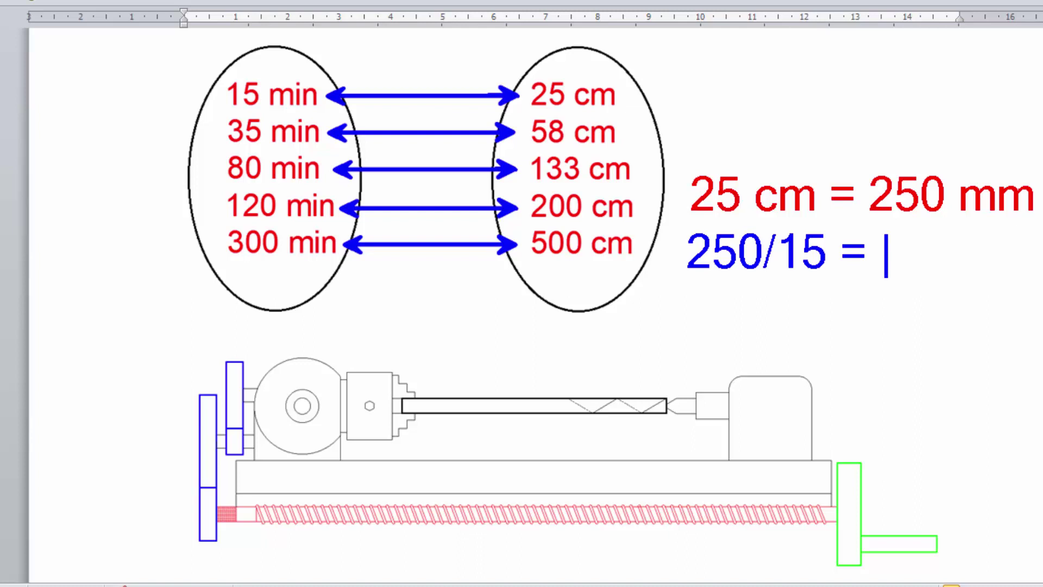
key(Return)
text(=)
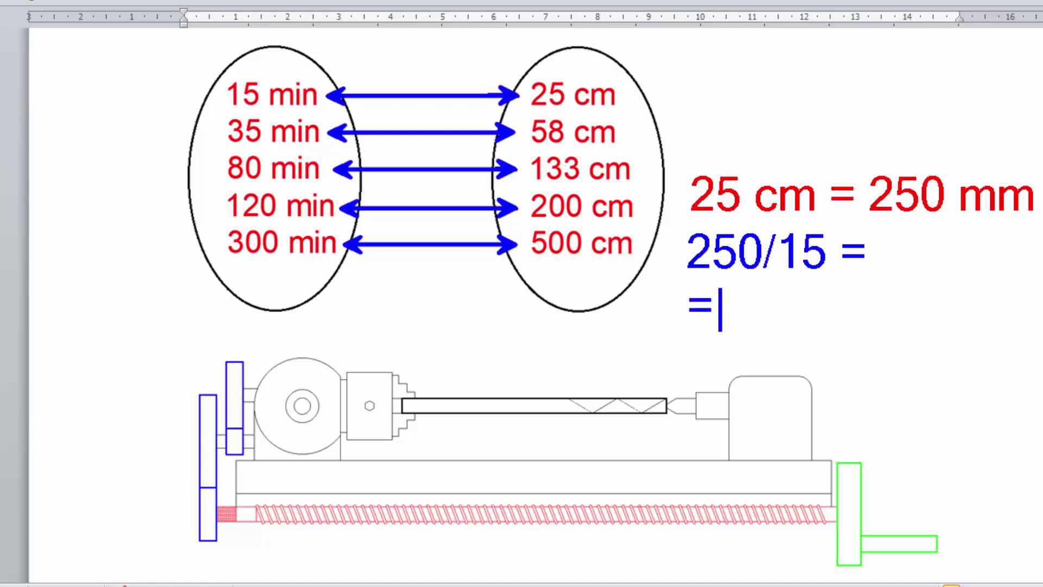
text( 16,6)
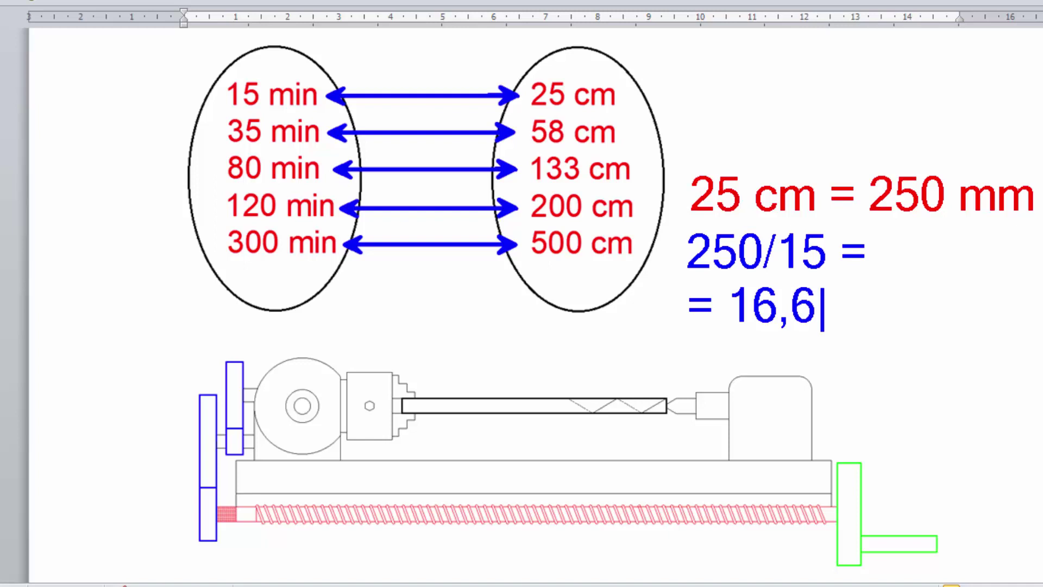
text(6)
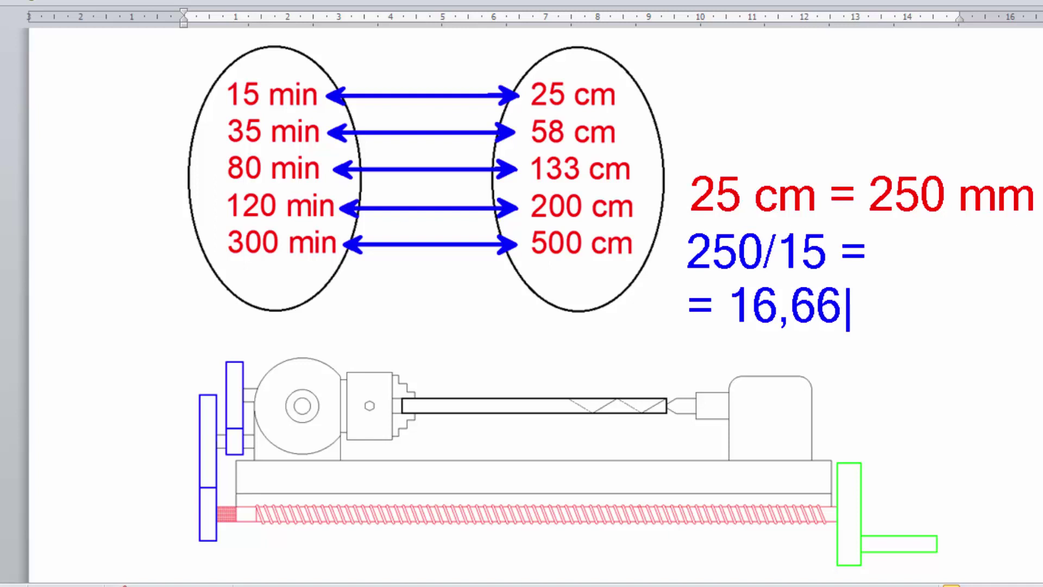
text( mm)
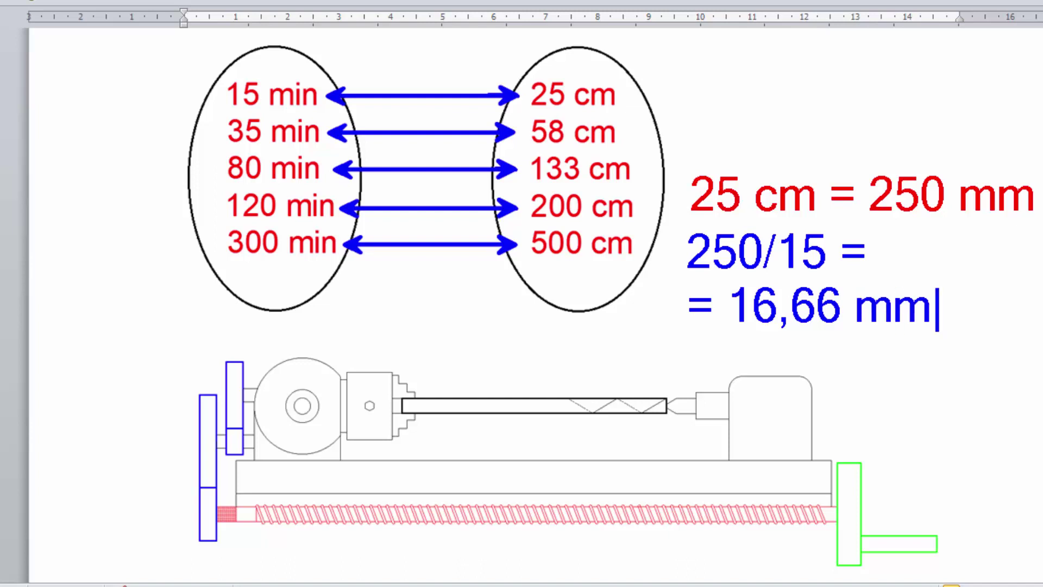
text(/min)
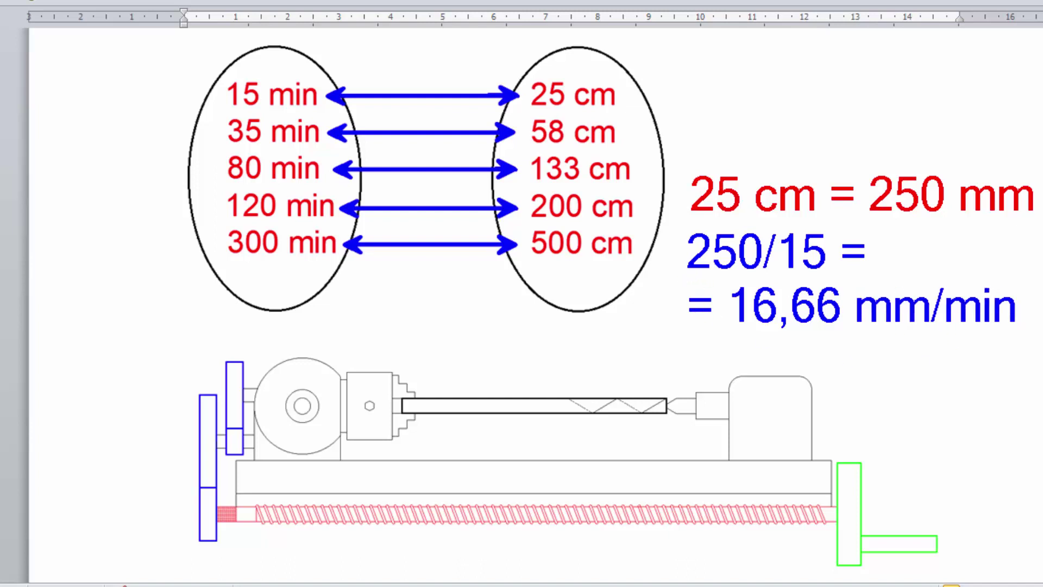
drag(680, 277, 1040, 339)
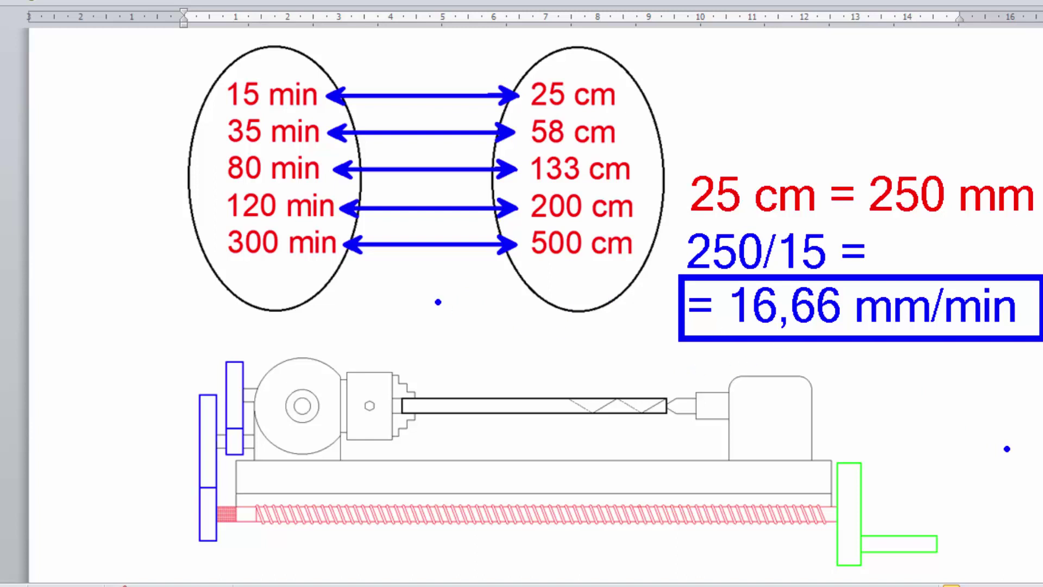
Box '120 min' in blue with an arrow, then type '120*16.66' below the left ellipse
mouse_move(216, 185)
mouse_down()
mouse_move(346, 231)
mouse_move(335, 231)
mouse_up()
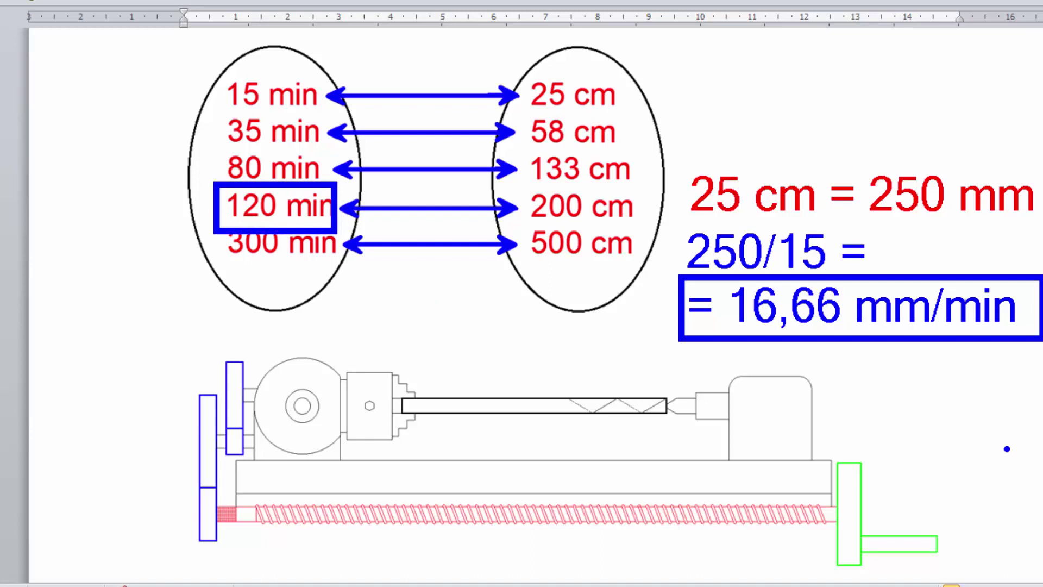
drag(200, 239, 201, 237)
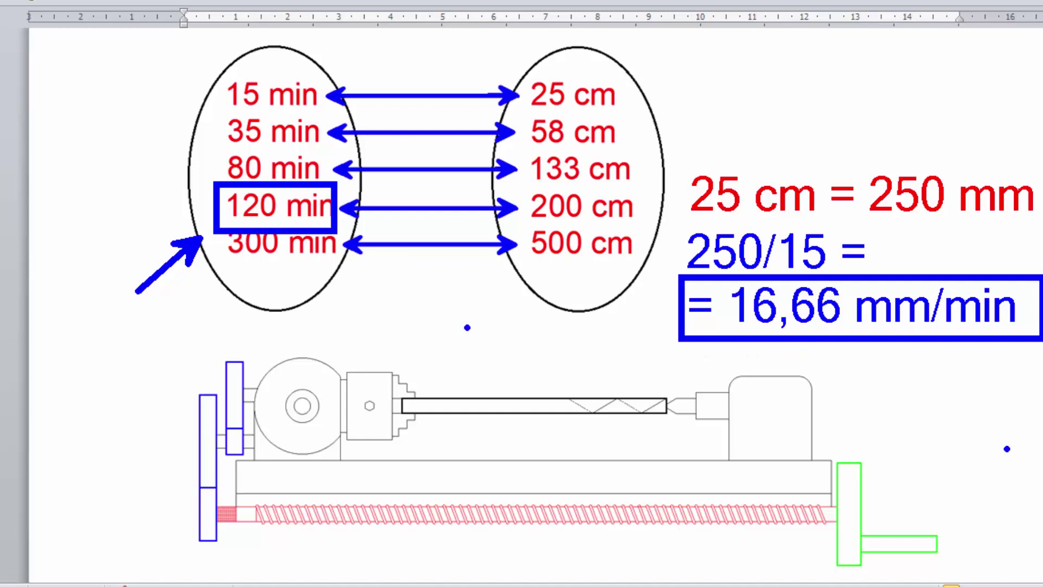
drag(301, 310, 301, 352)
text(120)
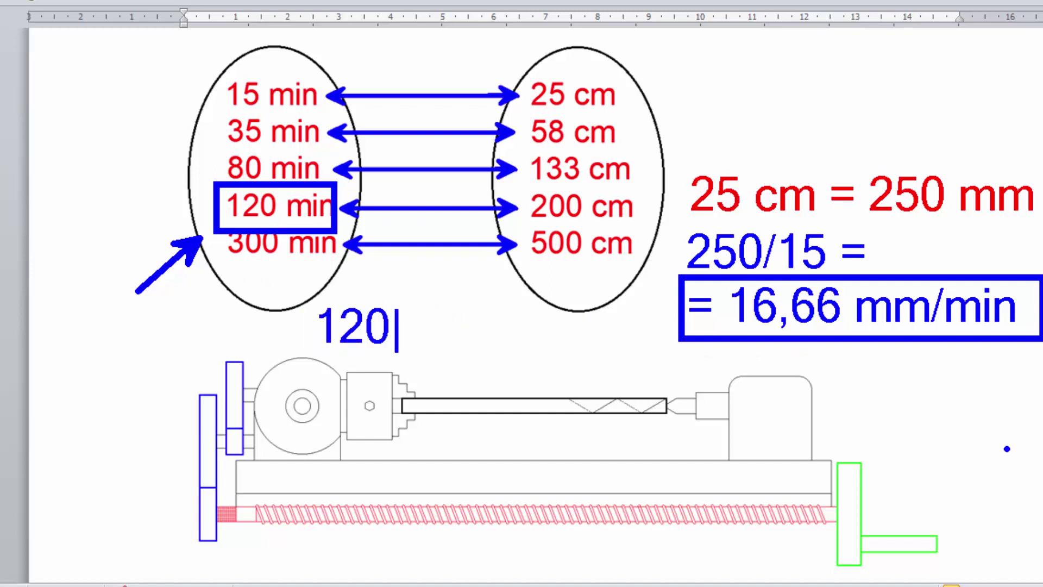
text(*)
text(16.66)
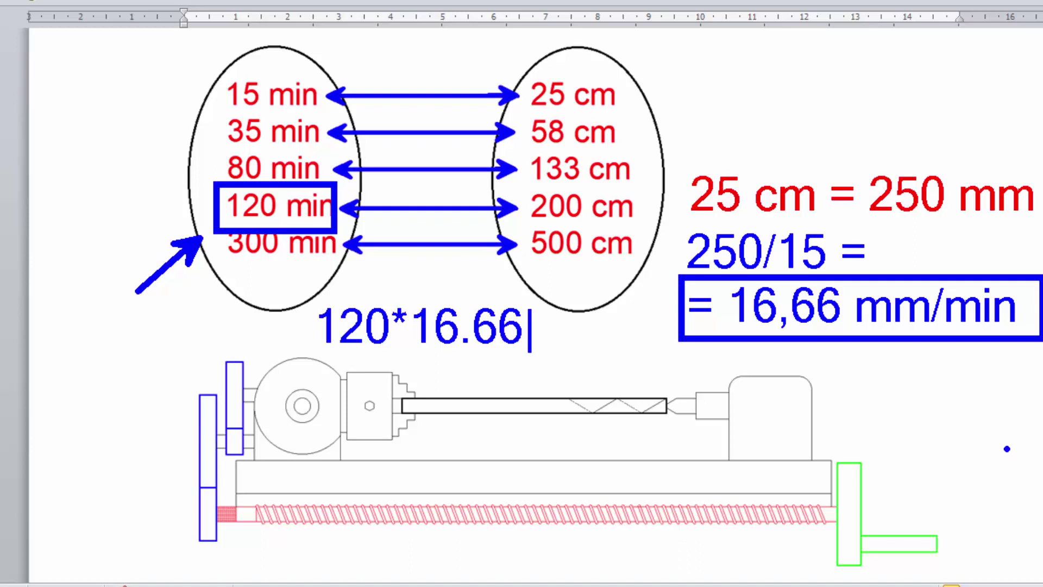
Add '= 1999,92' beneath 120*16.66, box 120 blue and 16.66 red, and arrow the result
key(Return)
text(=)
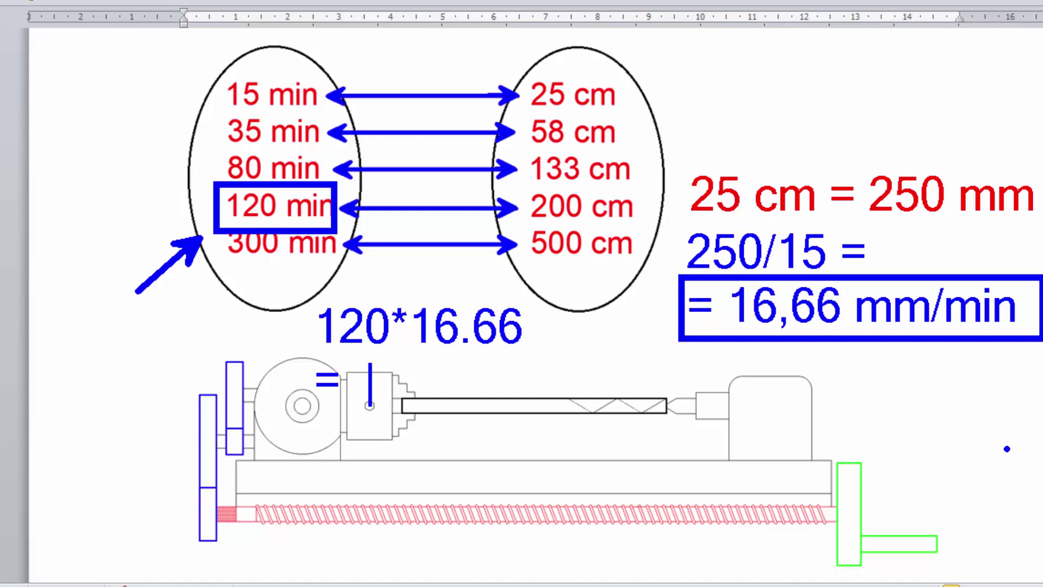
text(199)
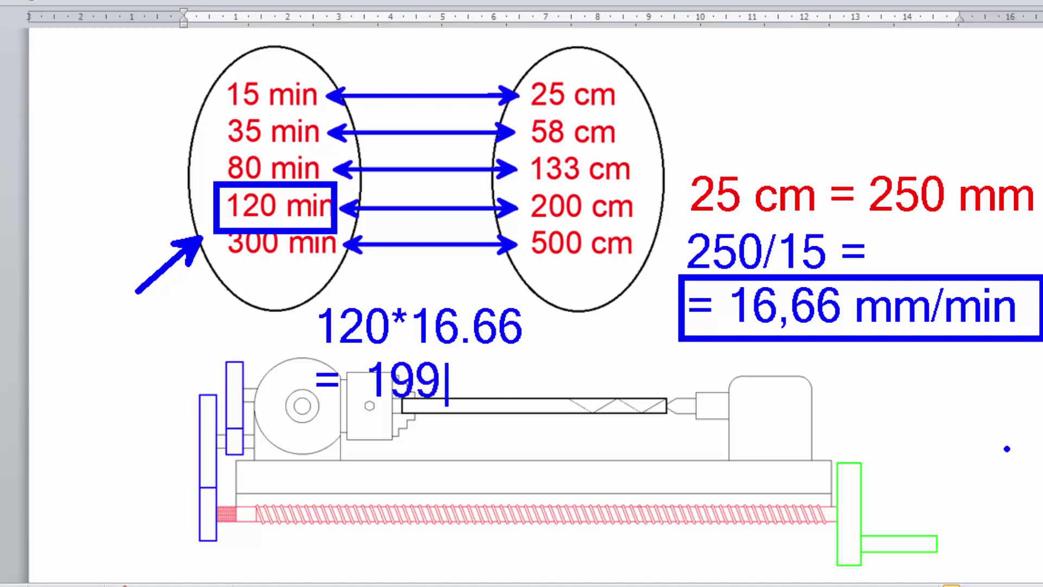
text(9,)
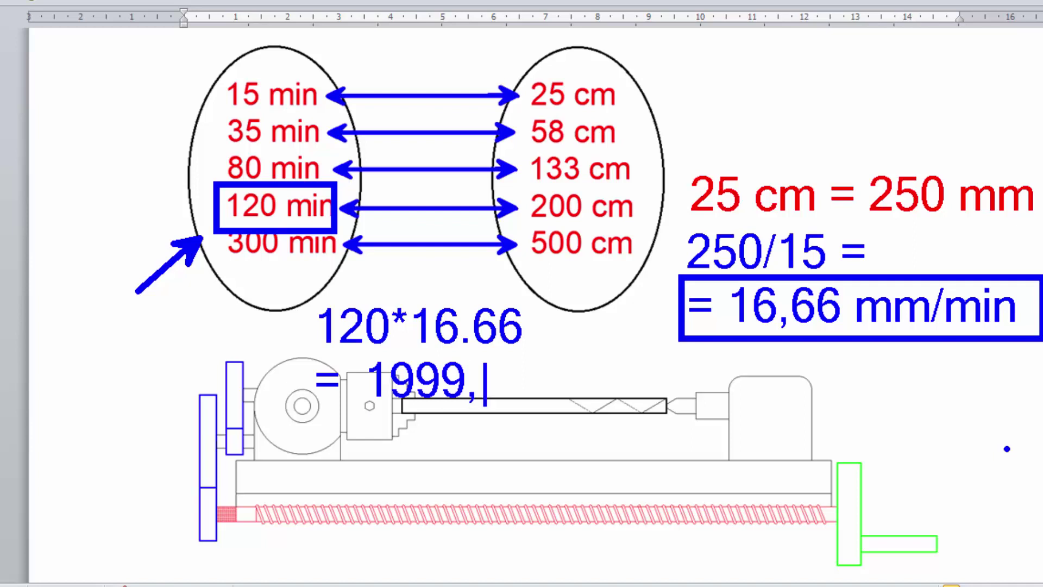
text(92)
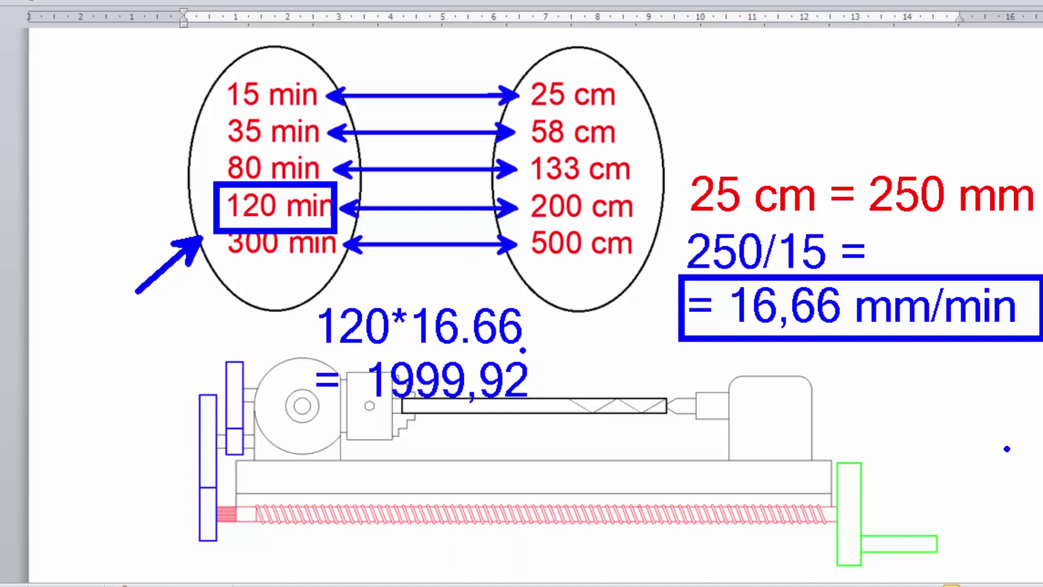
drag(299, 293, 401, 352)
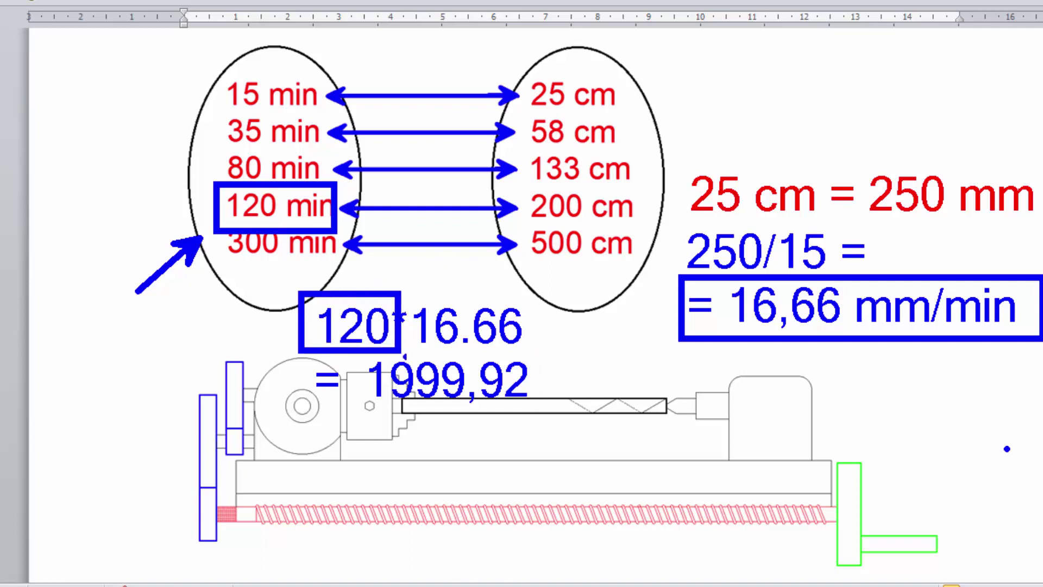
drag(507, 414, 541, 485)
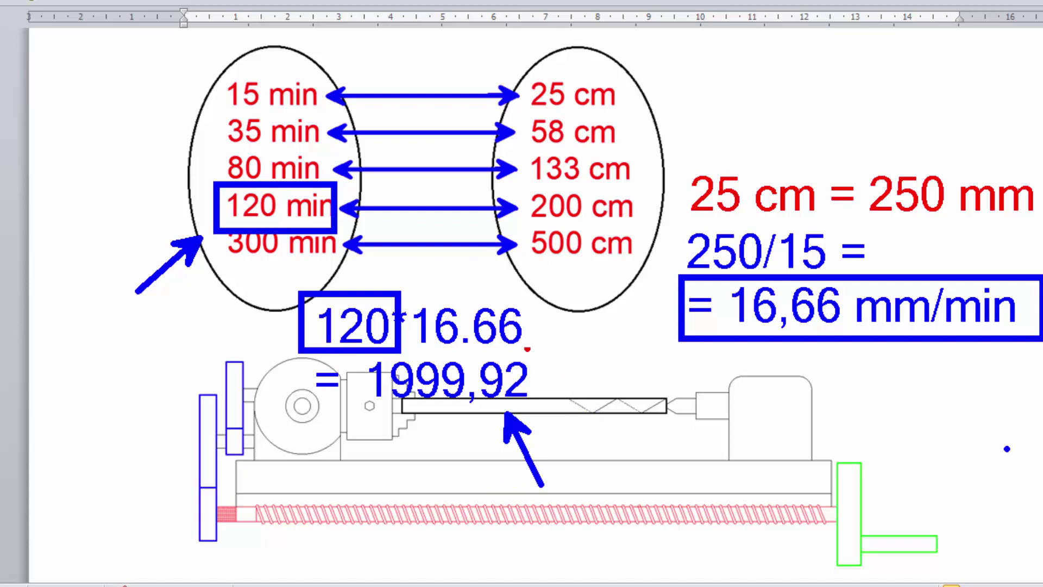
drag(405, 296, 533, 356)
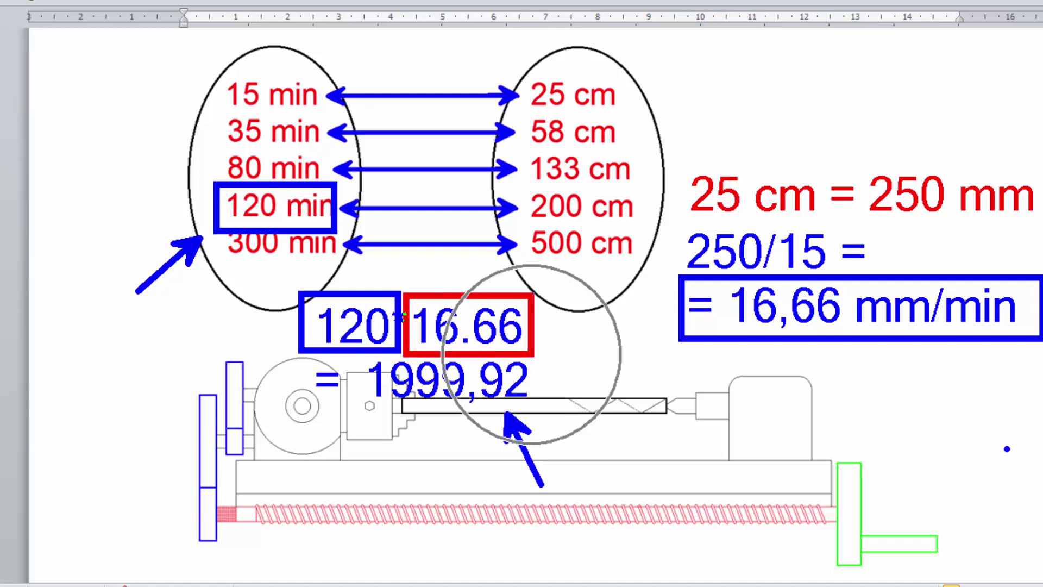